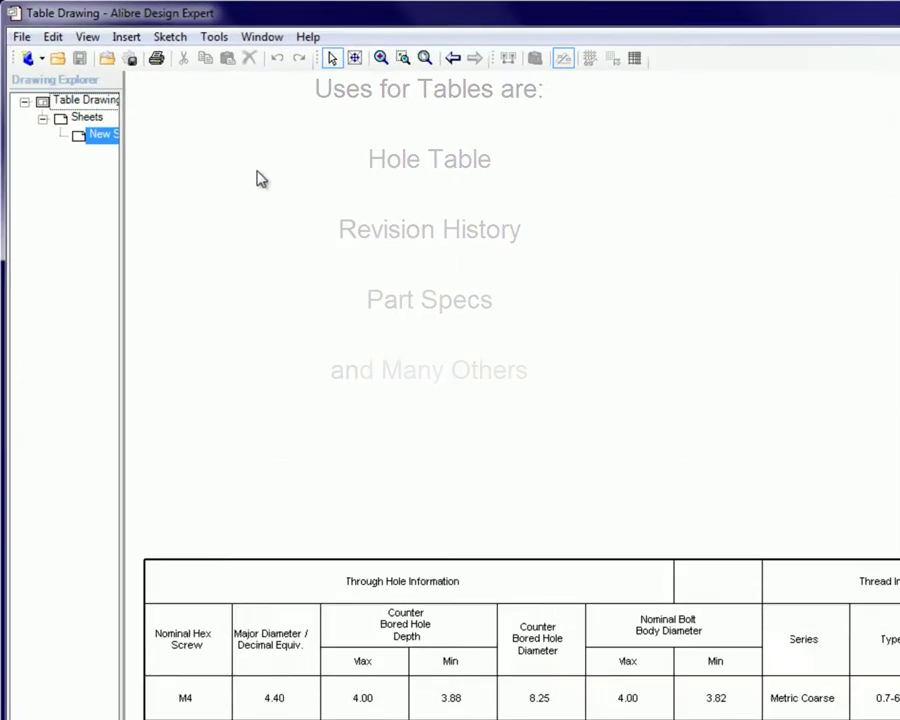
# Define a new general table with 8 rows and 7 columns from the Insert menu.
pyautogui.click(174, 55)
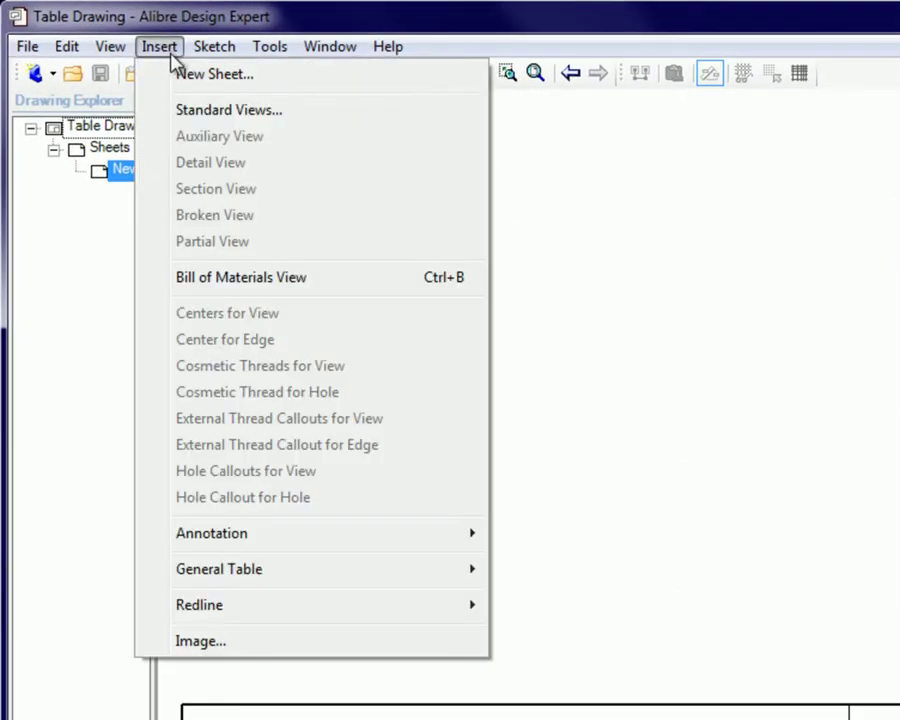
pyautogui.moveTo(330, 577)
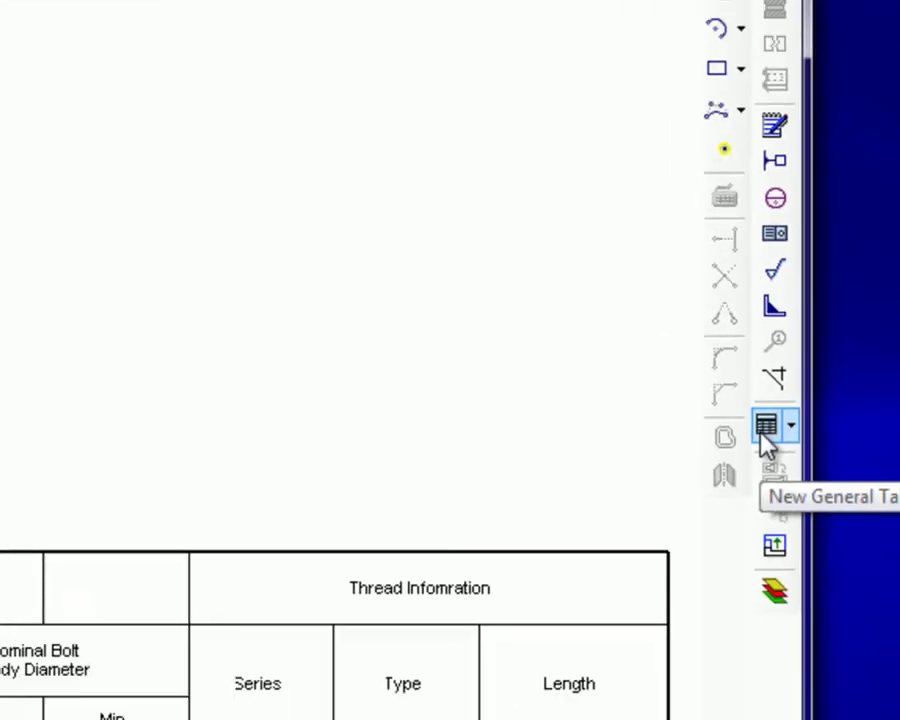
pyautogui.click(684, 402)
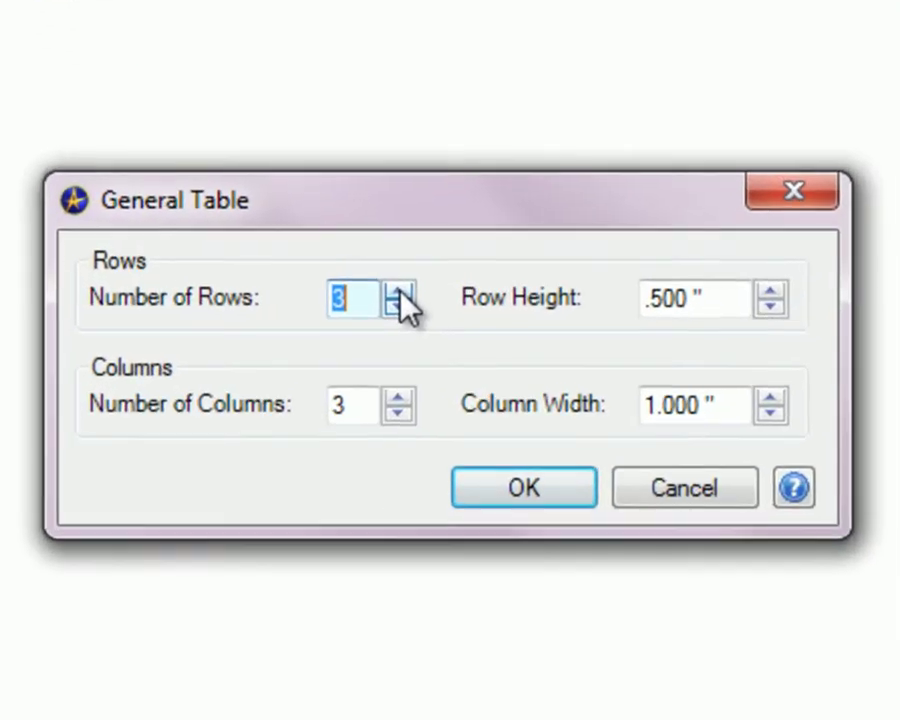
pyautogui.click(398, 292)
pyautogui.click(398, 292)
pyautogui.click(398, 292)
pyautogui.click(398, 292)
pyautogui.click(398, 292)
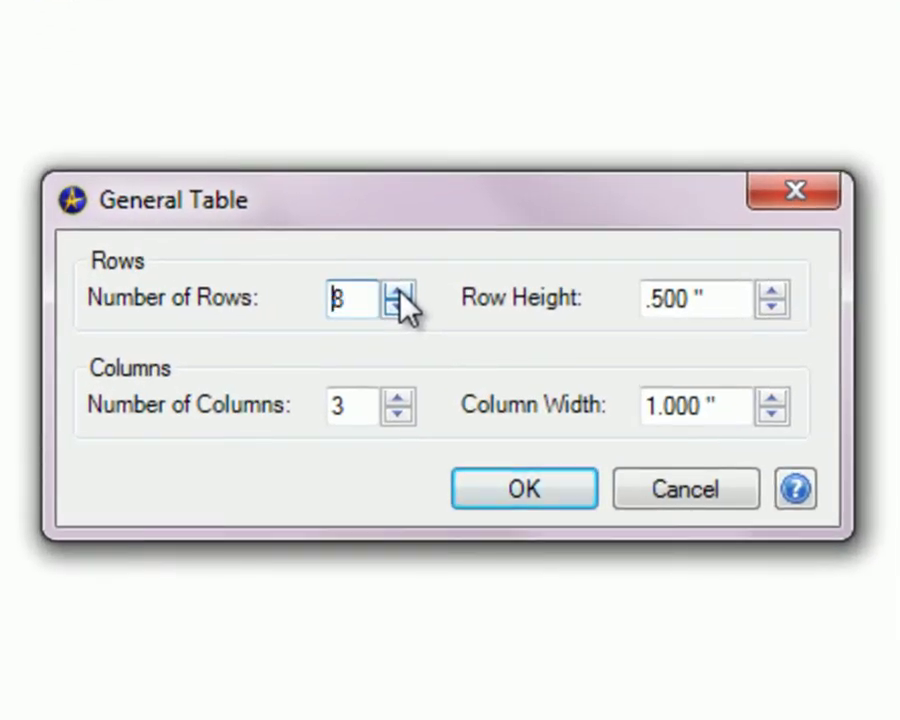
pyautogui.click(397, 398)
pyautogui.click(397, 398)
pyautogui.click(397, 398)
pyautogui.click(397, 398)
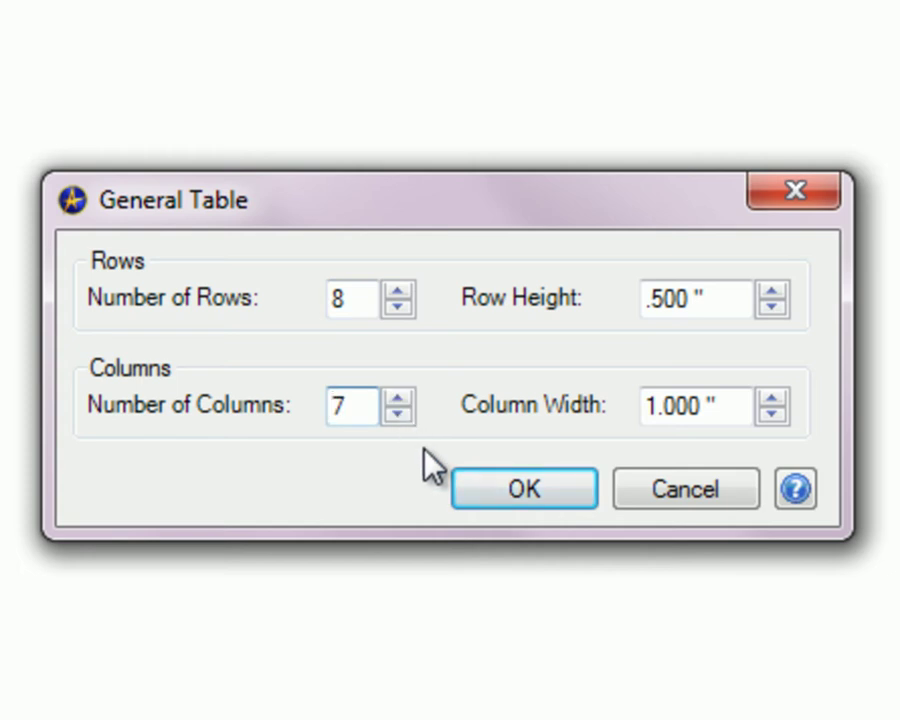
pyautogui.click(497, 485)
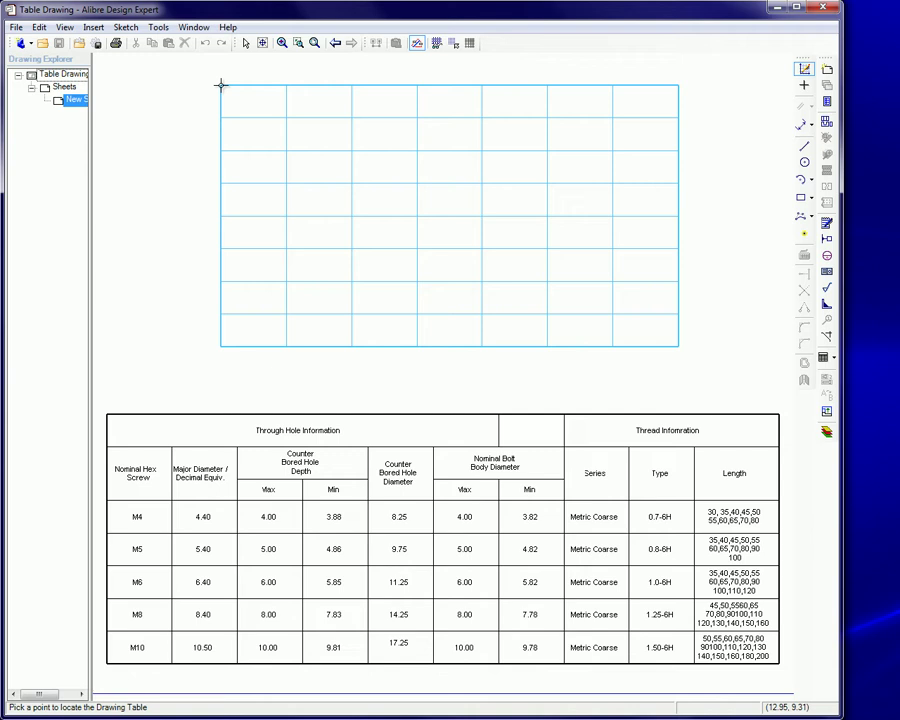
# Place the empty table on the sheet above the existing table and widen column A.
pyautogui.click(219, 102)
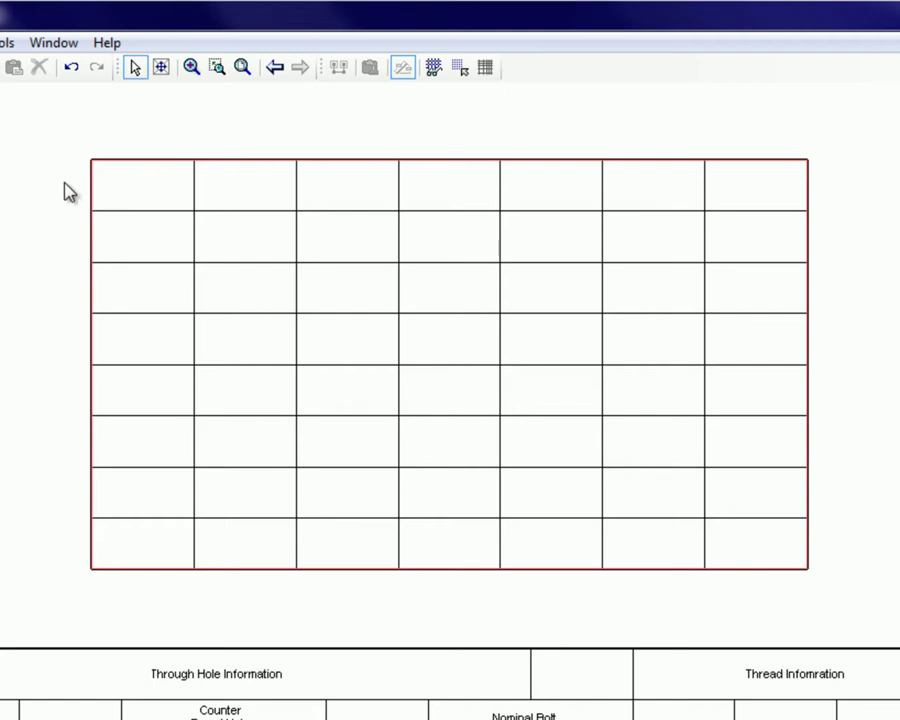
pyautogui.click(192, 266)
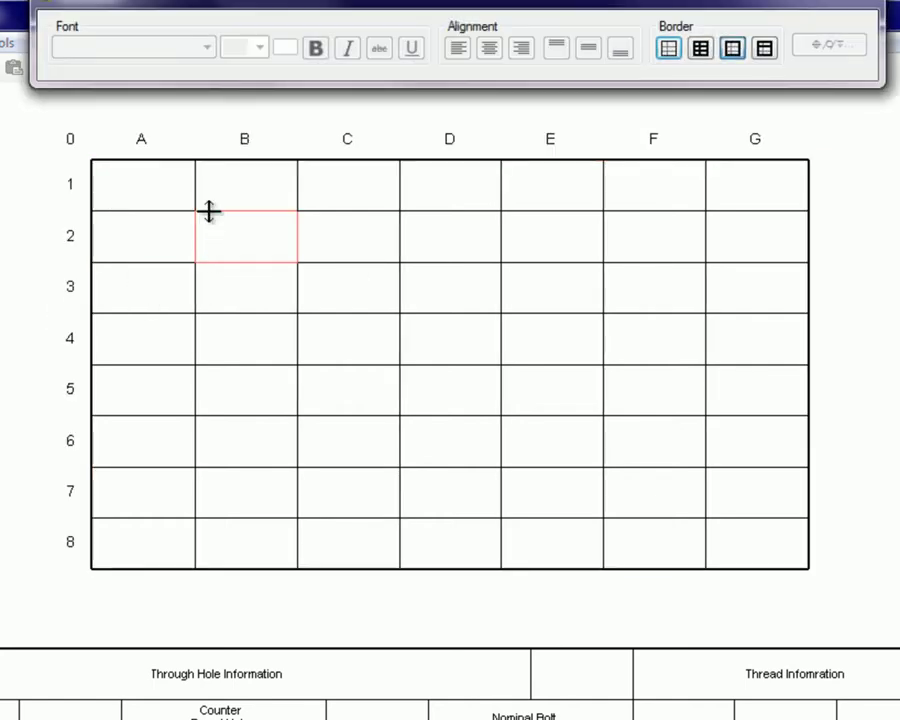
pyautogui.moveTo(195, 187); pyautogui.dragTo(171, 221)
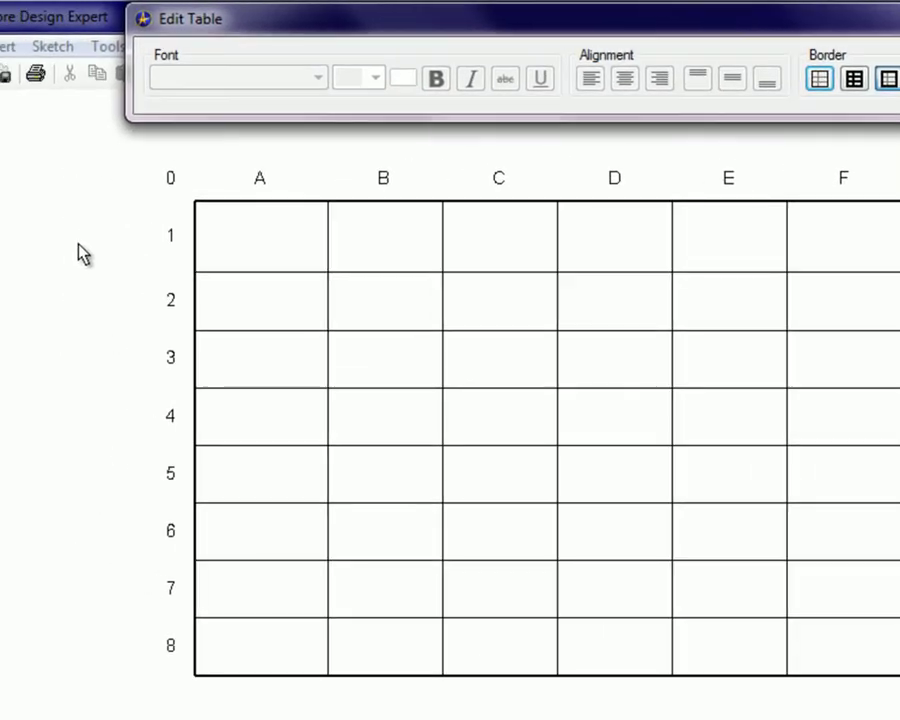
# Set row 1 of the new table to a height of 0.5 inch.
pyautogui.click(152, 236)
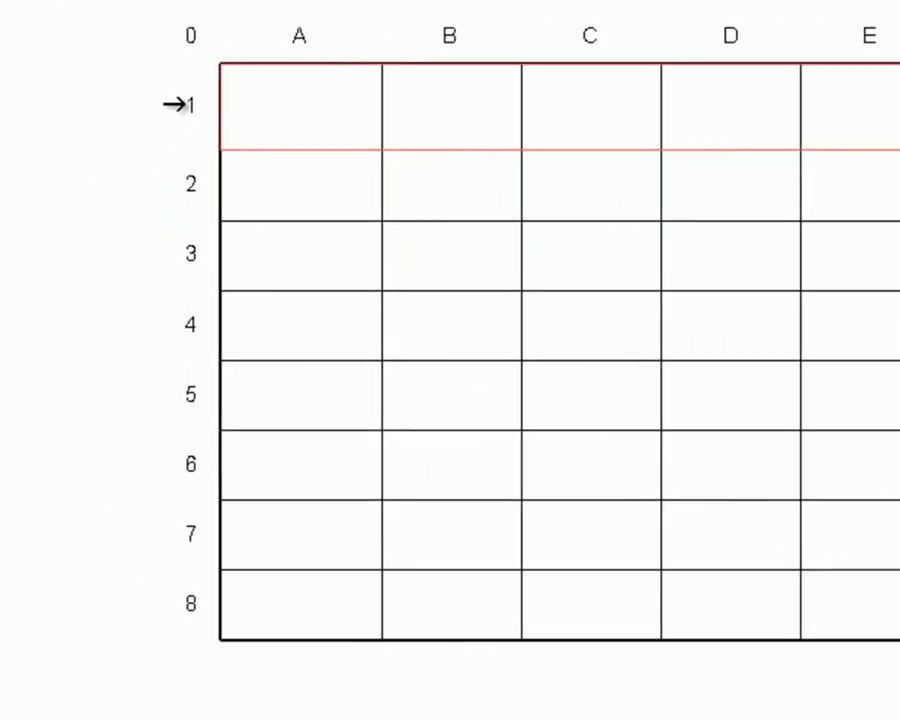
pyautogui.rightClick(178, 101)
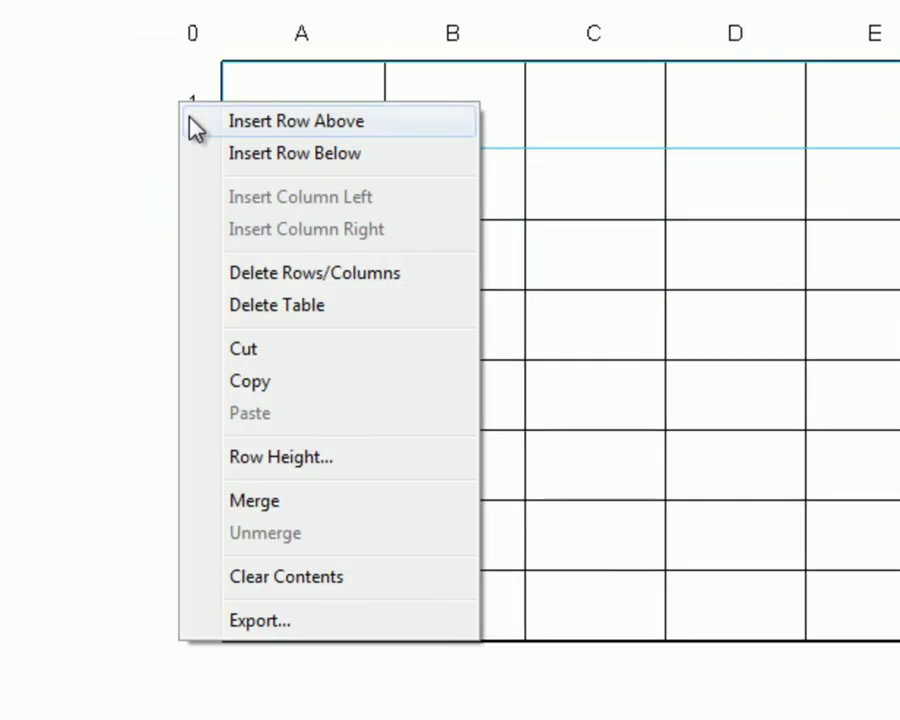
pyautogui.click(273, 470)
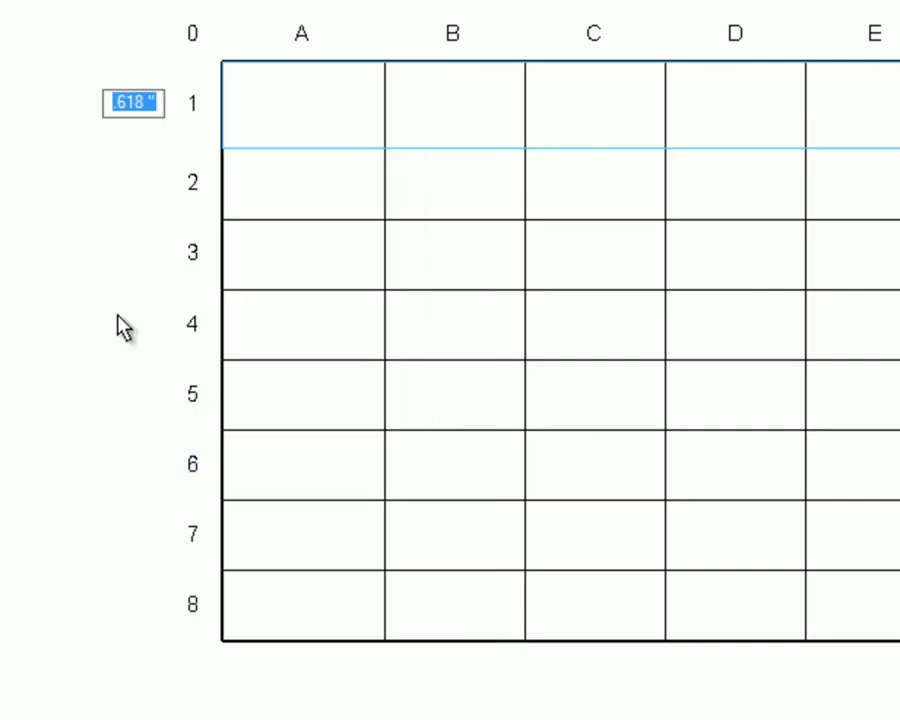
pyautogui.write('.5')
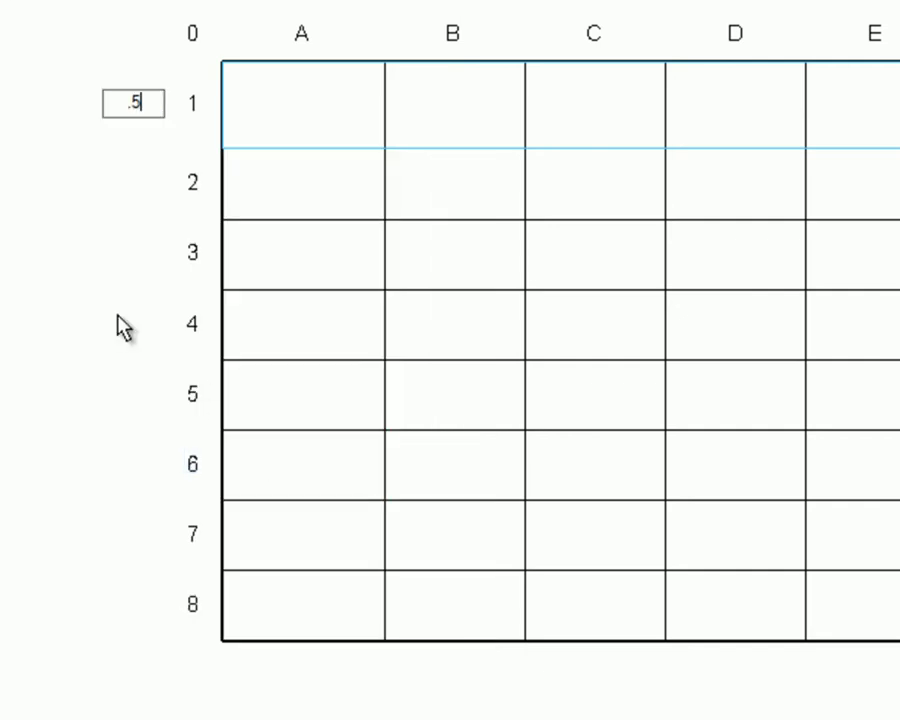
pyautogui.press('Return')
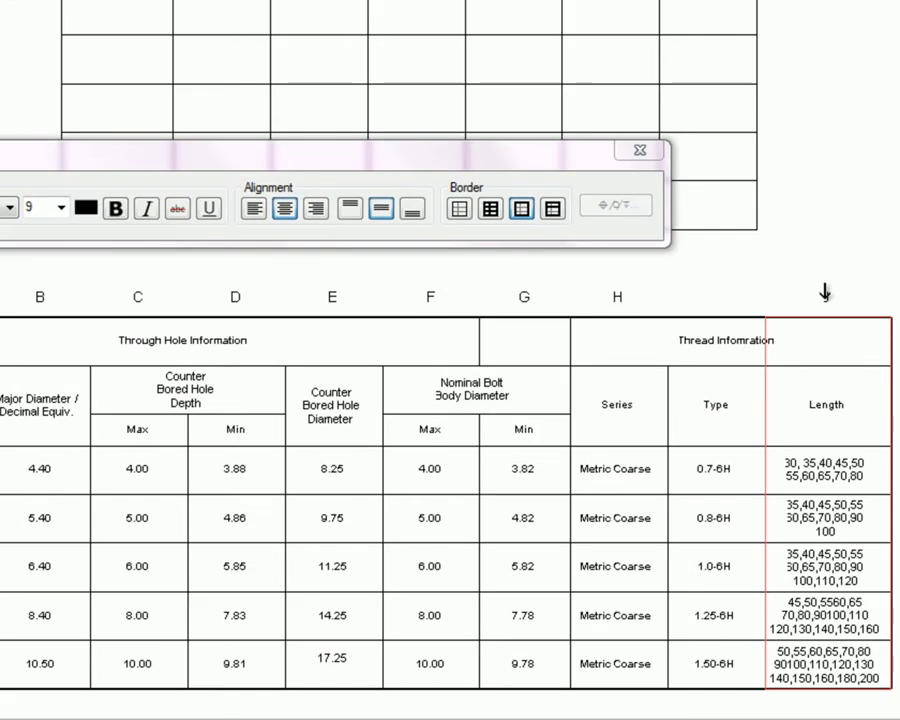
# Make the reference table's Length column bold and move the new table further left.
pyautogui.click(825, 292)
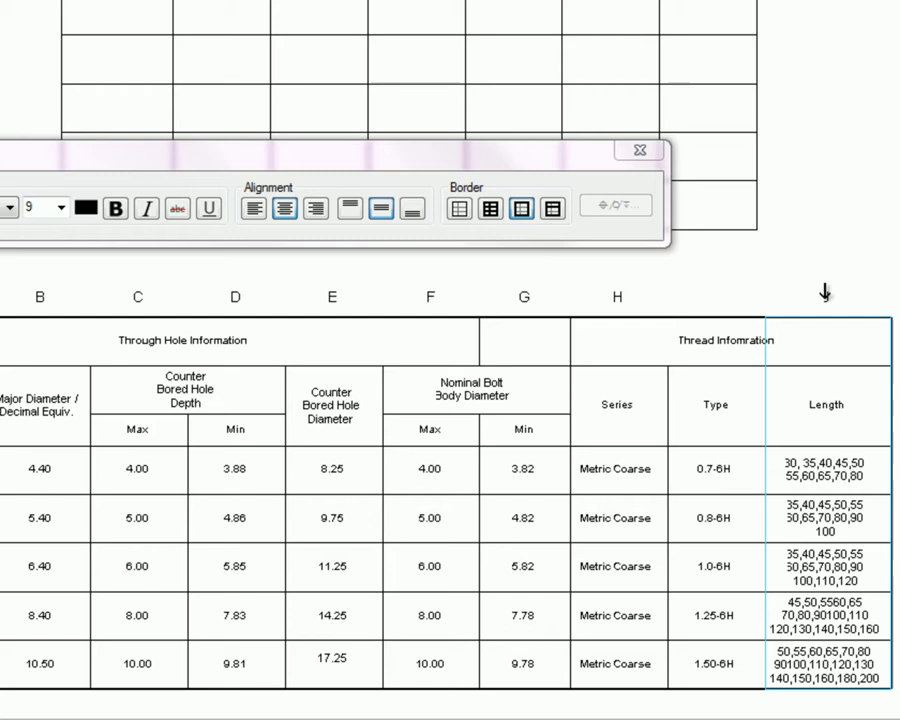
pyautogui.click(116, 209)
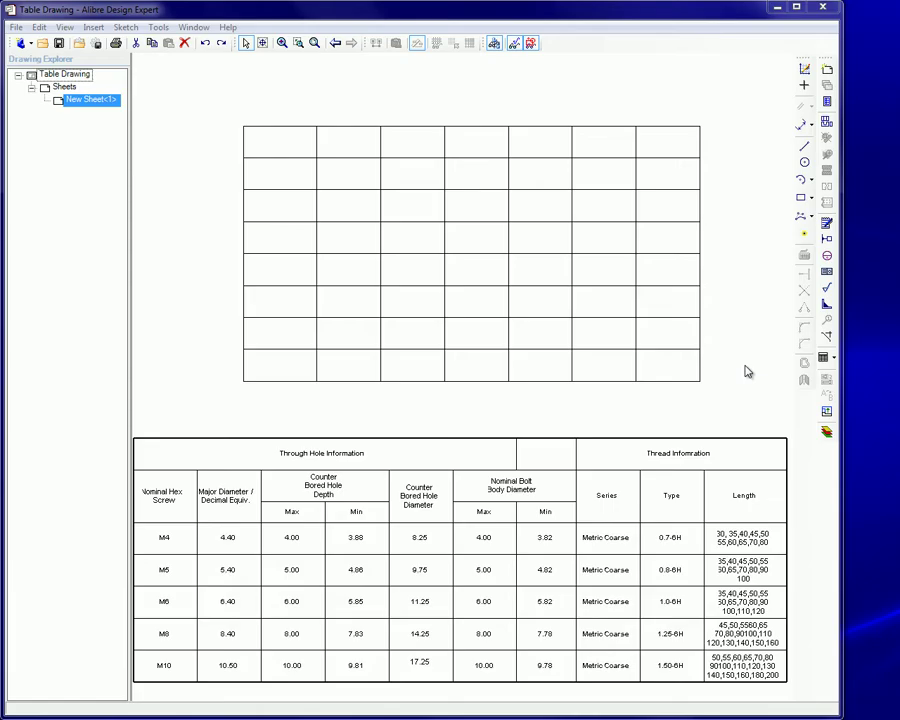
pyautogui.moveTo(454, 229); pyautogui.dragTo(367, 224)
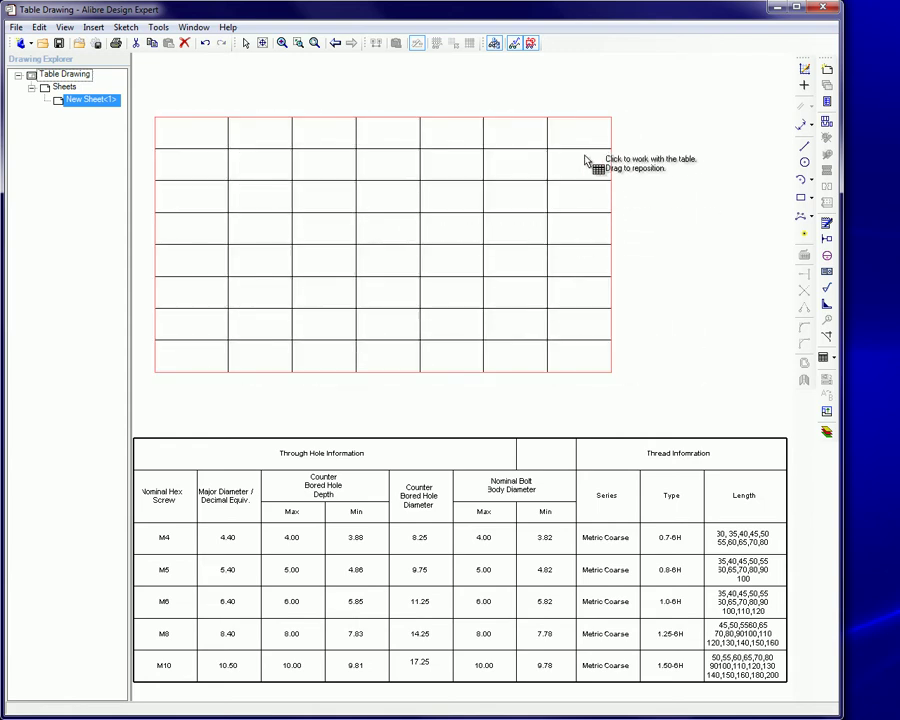
# Insert an extra column to the right of column G, giving the table eight columns.
pyautogui.click(579, 133)
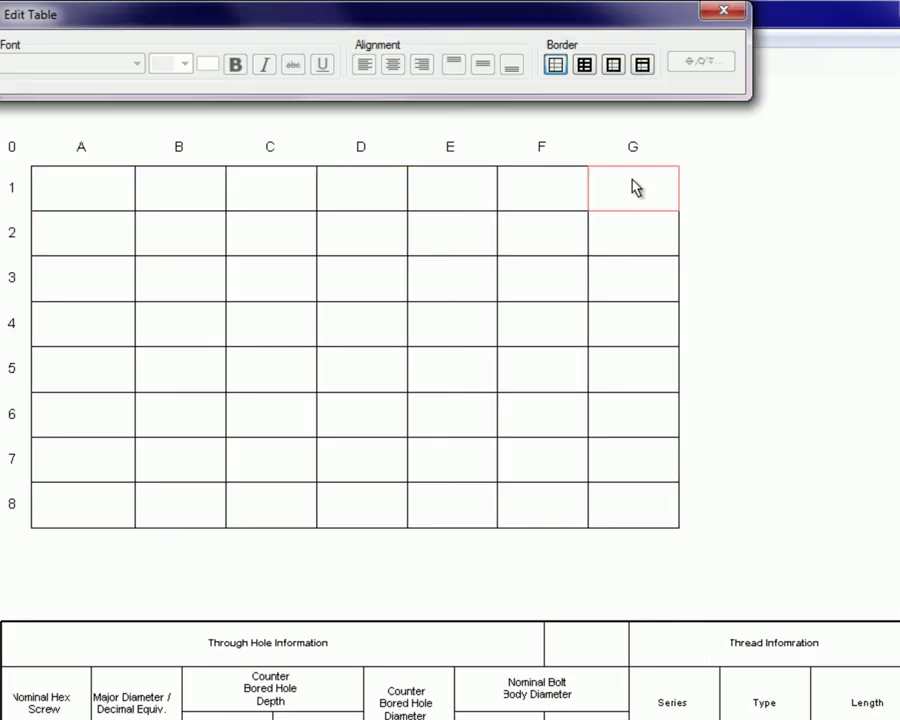
pyautogui.rightClick(633, 145)
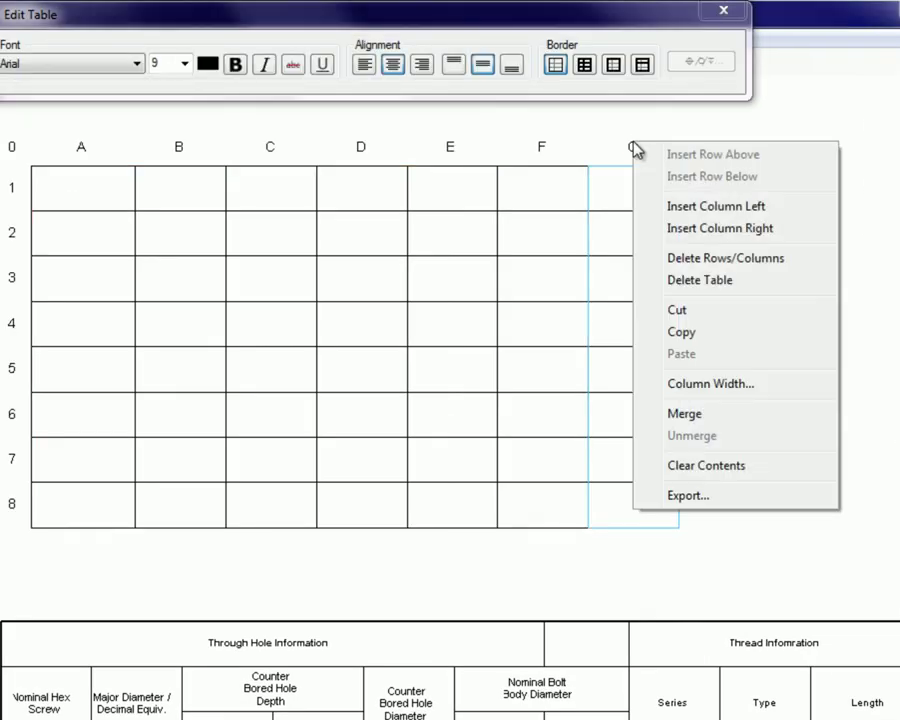
pyautogui.click(707, 229)
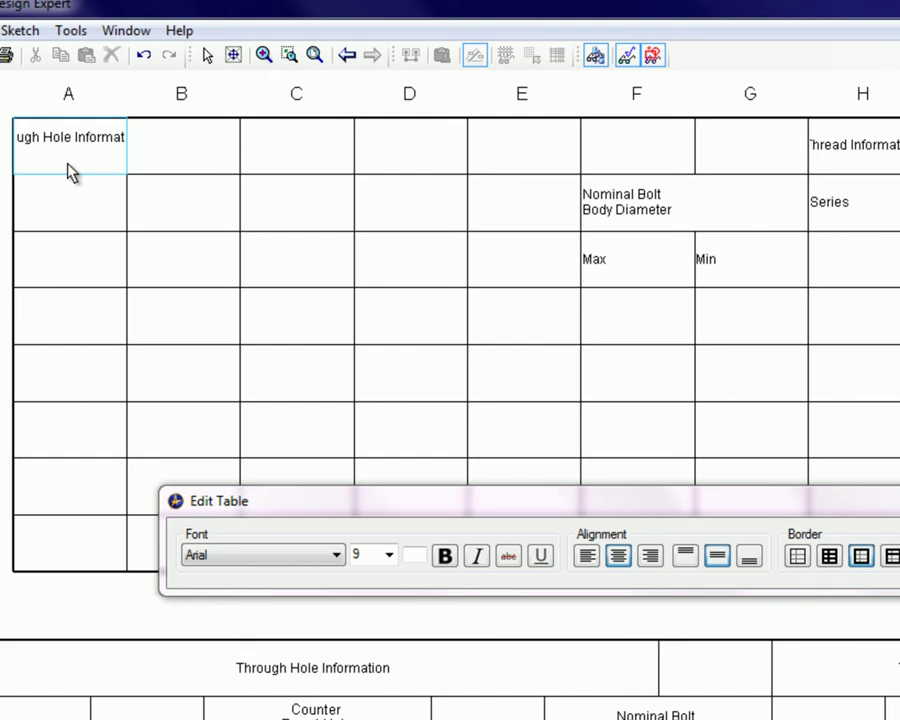
# Merge cells A1 through F1 into a single 'Through Hole Information' header cell.
pyautogui.moveTo(70, 172); pyautogui.dragTo(626, 171)
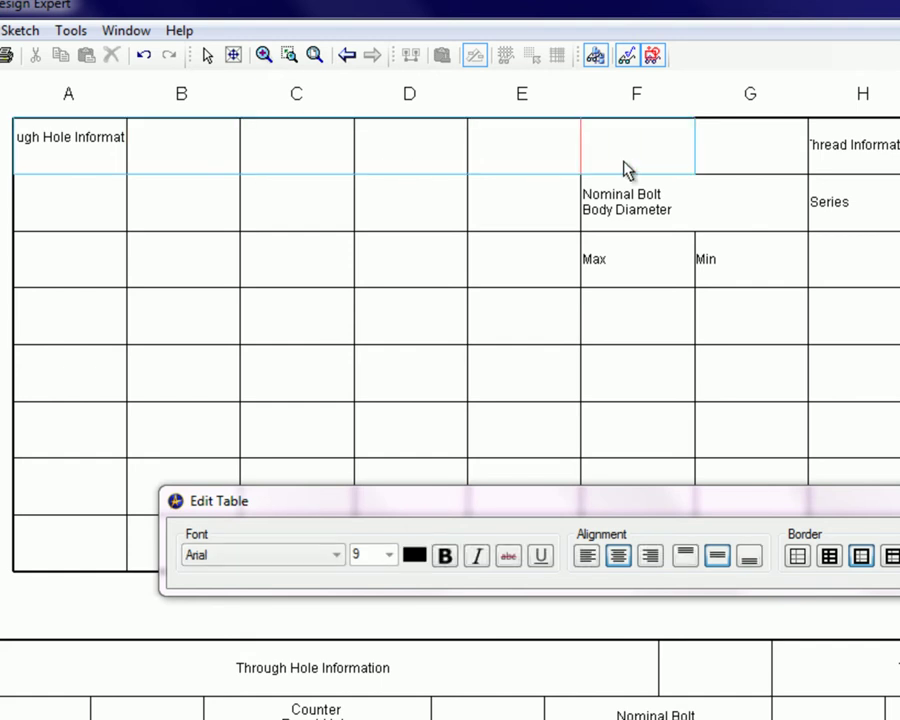
pyautogui.rightClick(615, 155)
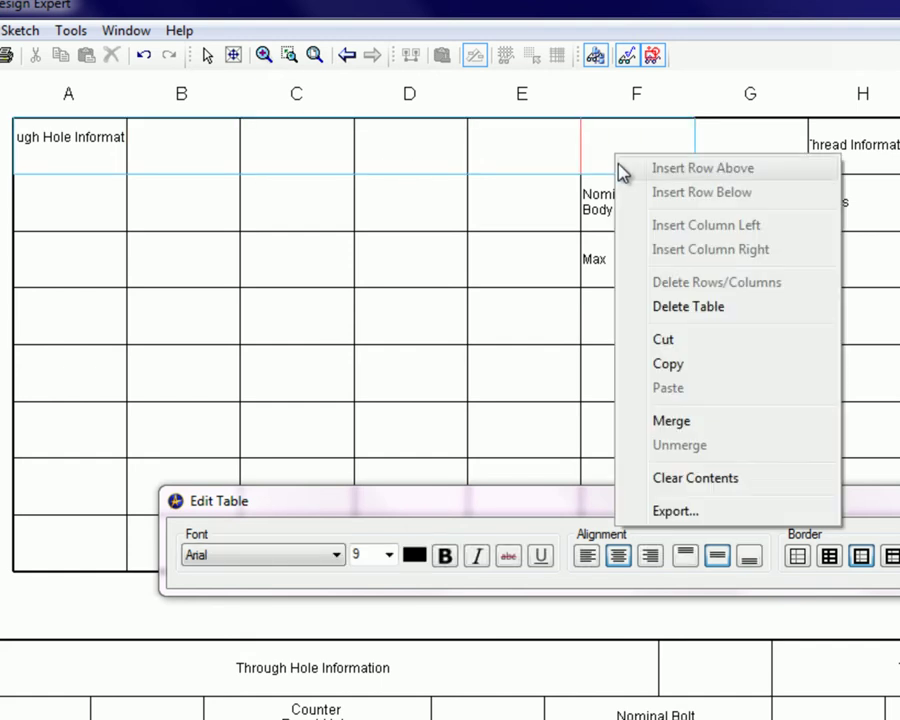
pyautogui.click(671, 421)
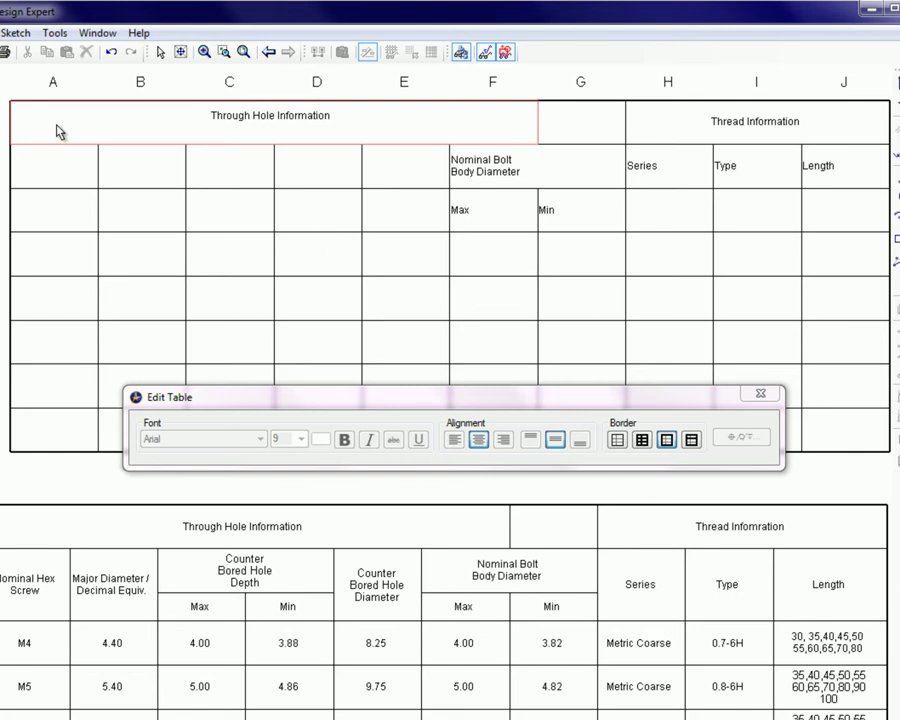
# Make the header text in rows 1–3 across columns A–J bold.
pyautogui.moveTo(57, 131); pyautogui.dragTo(282, 163)
pyautogui.moveTo(530, 175); pyautogui.dragTo(838, 220)
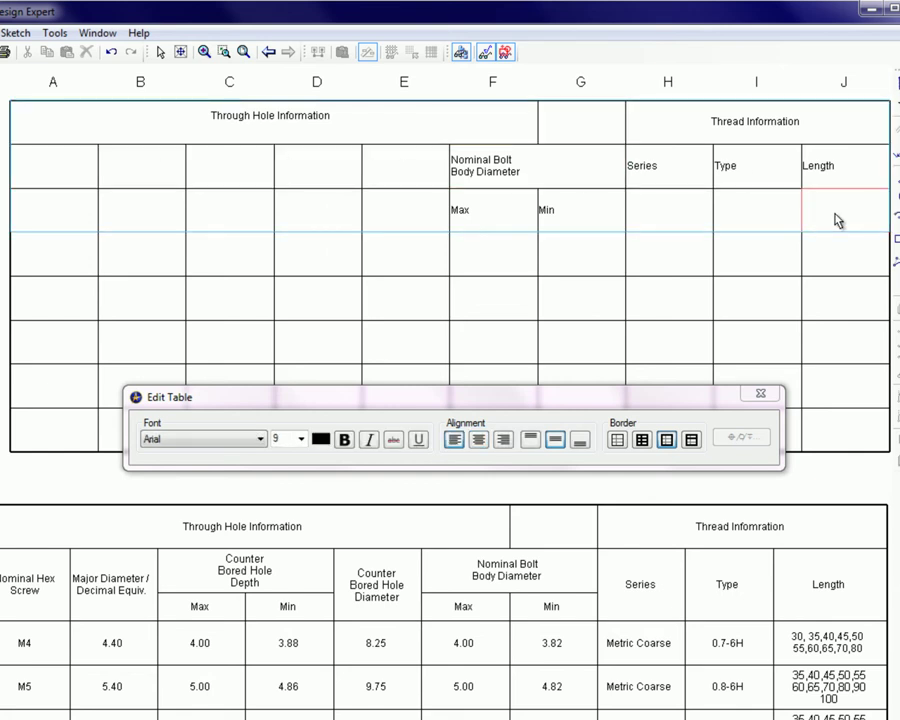
pyautogui.click(349, 435)
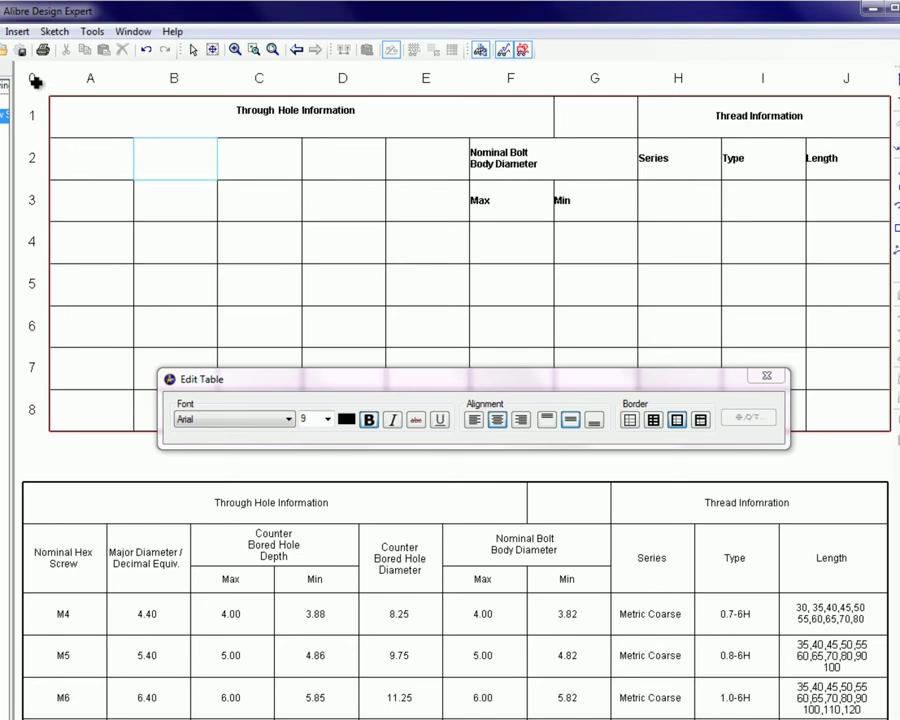
# Centre-align all the text in the whole table.
pyautogui.click(36, 79)
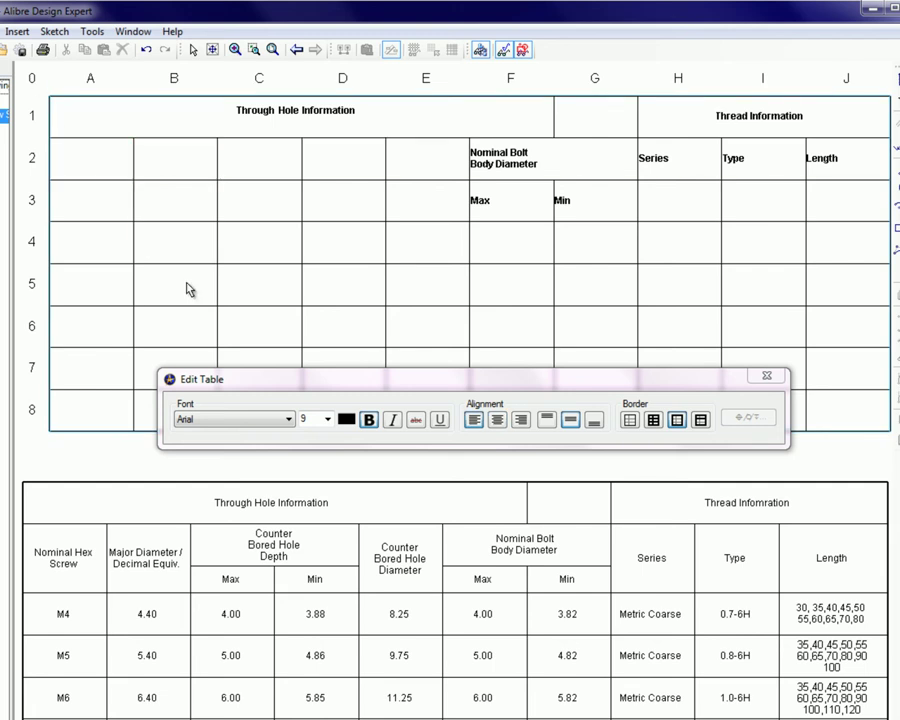
pyautogui.click(505, 422)
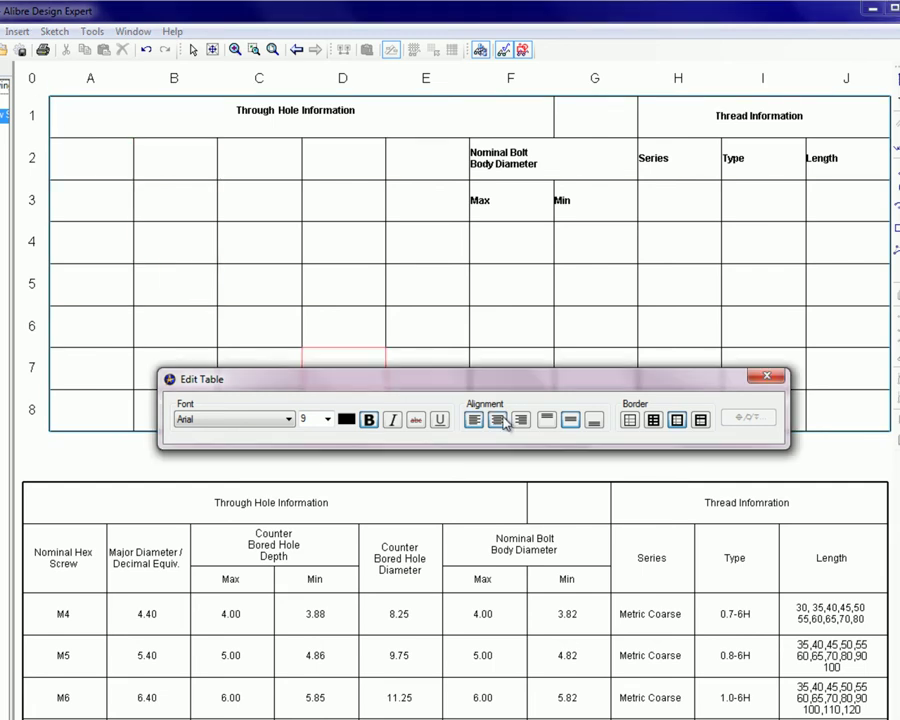
pyautogui.click(503, 420)
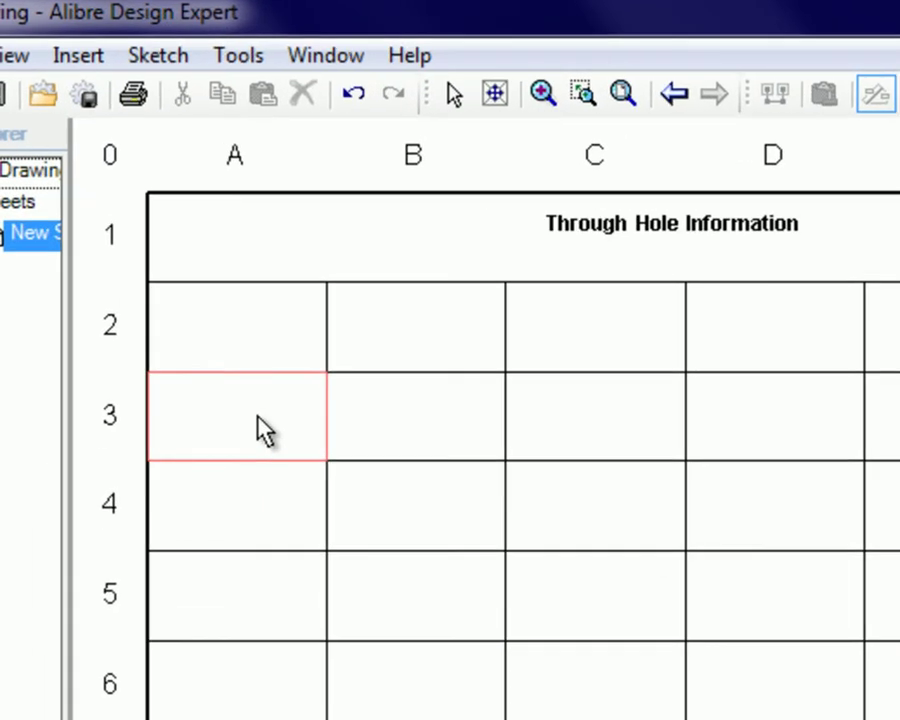
# Enter 'Nominal Hex Screw' in A2, move 'Major Diameter' from B3 to B2, and restyle the borders.
pyautogui.click(102, 201)
pyautogui.write('Nominal Hex ')
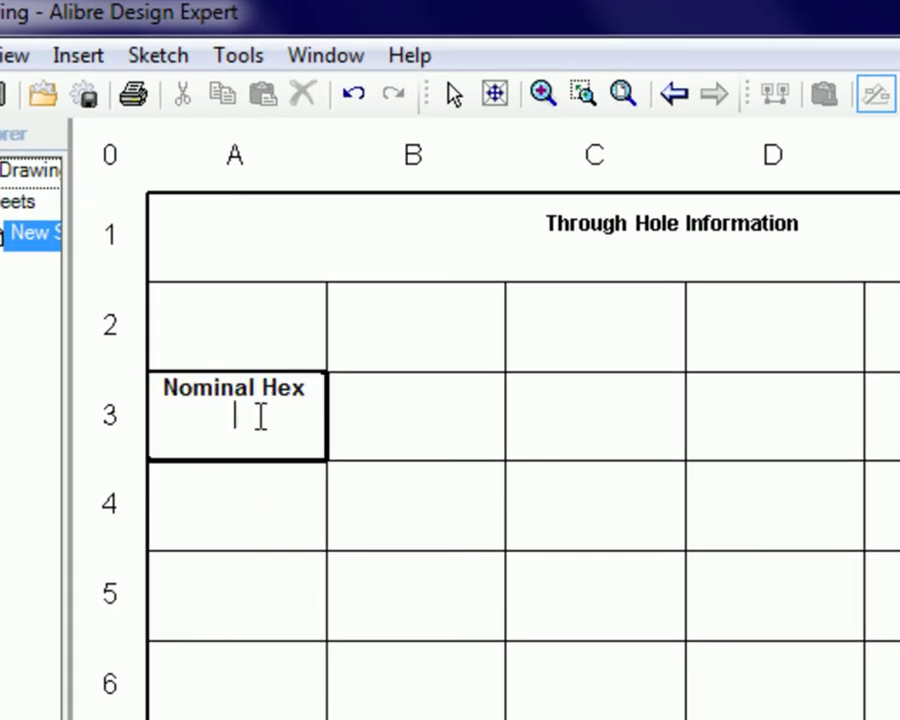
pyautogui.write('Screw')
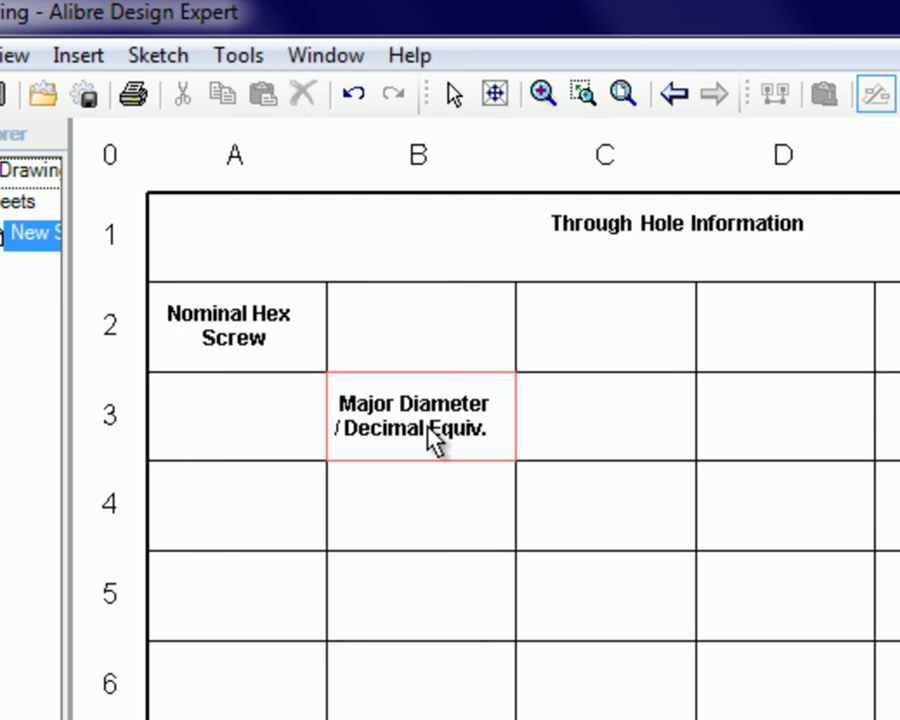
pyautogui.doubleClick(428, 430)
pyautogui.rightClick(422, 414)
pyautogui.click(470, 438)
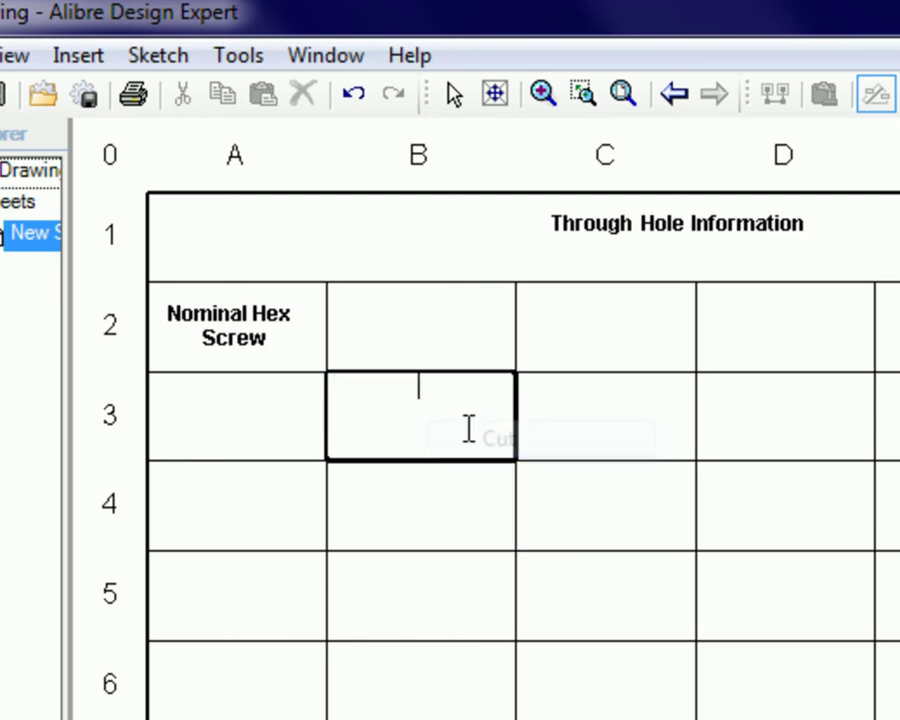
pyautogui.doubleClick(418, 333)
pyautogui.rightClick(415, 336)
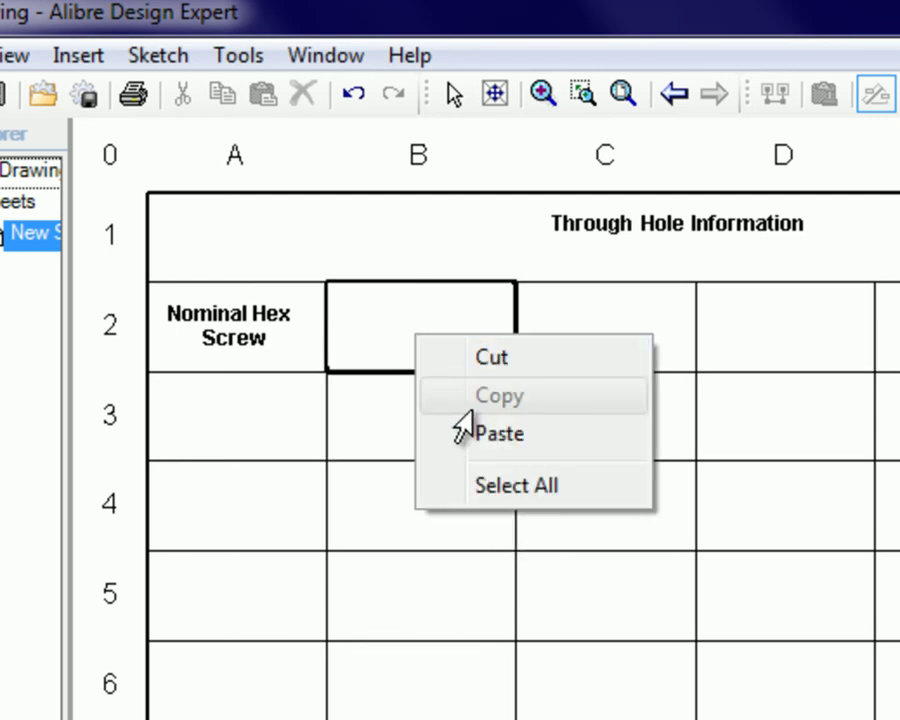
pyautogui.click(482, 433)
pyautogui.press('Return')
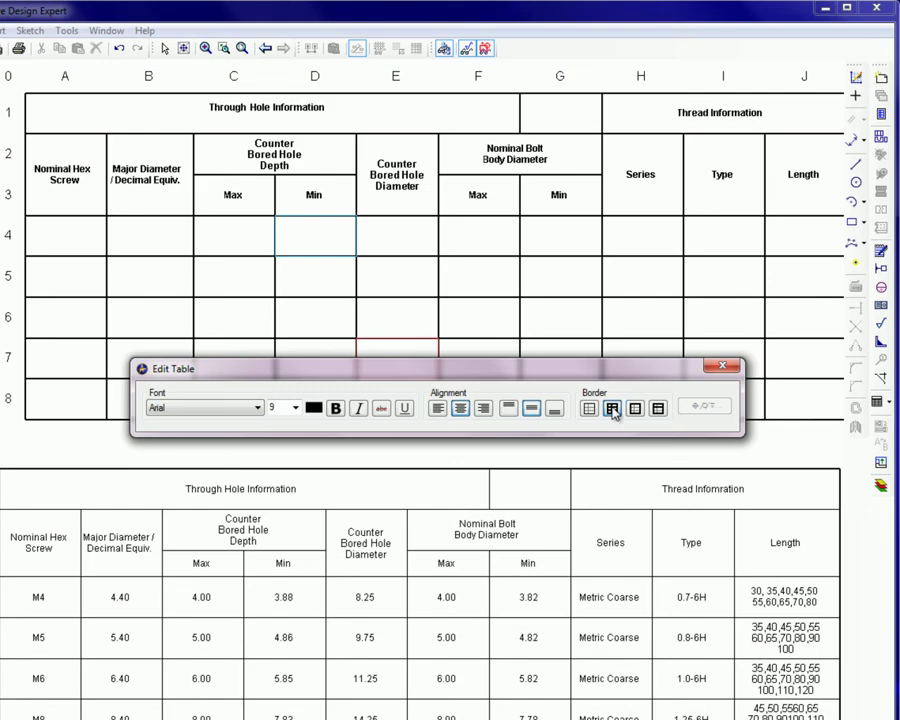
pyautogui.click(634, 408)
pyautogui.click(657, 409)
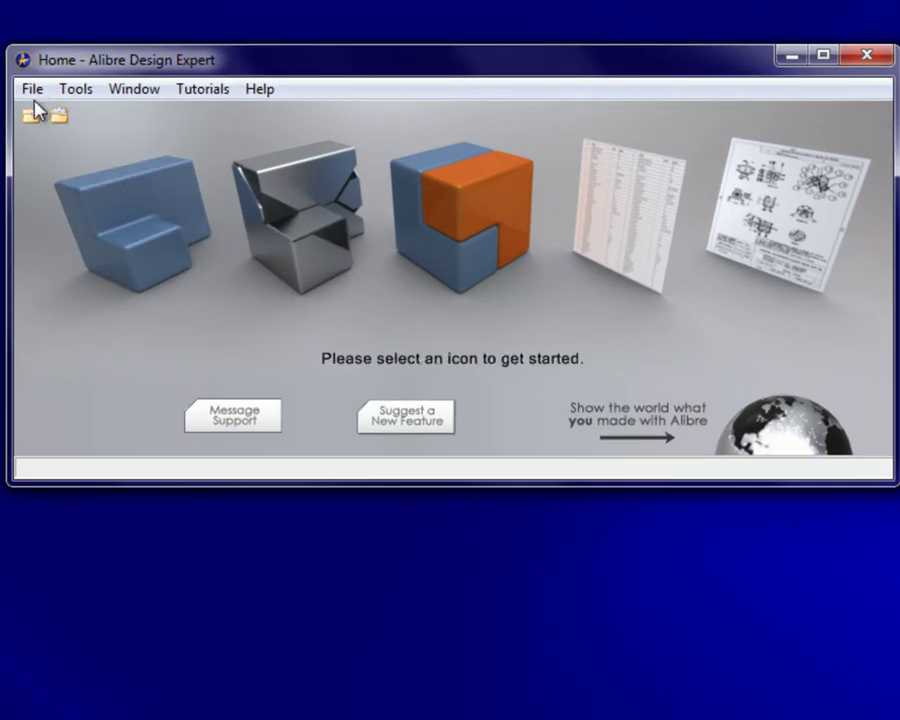
# Create a new drawing from the Metric Table - A2 Landscape template.
pyautogui.click(32, 90)
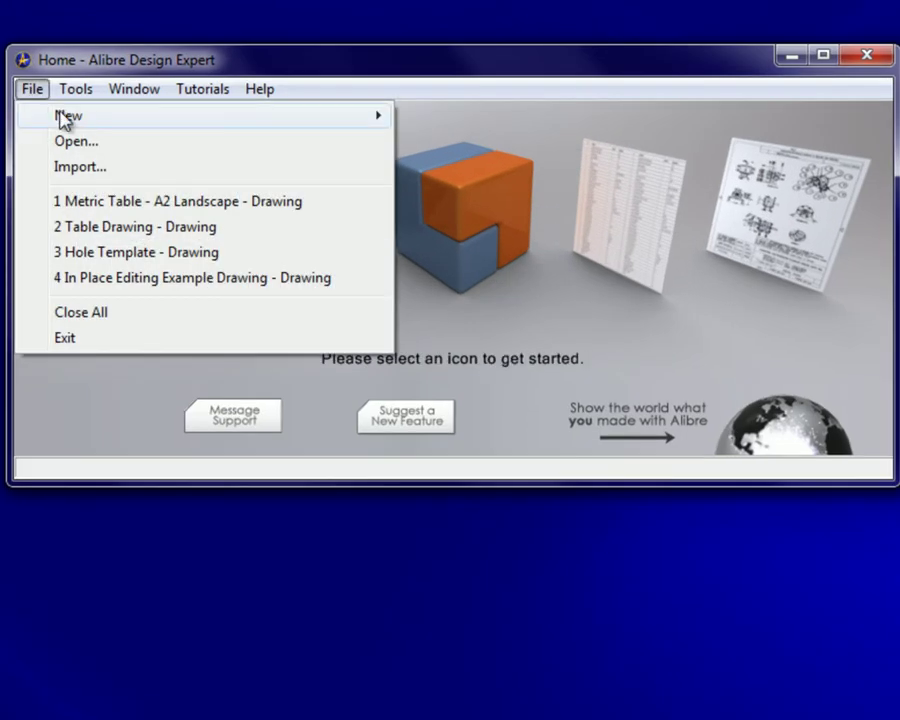
pyautogui.moveTo(110, 118)
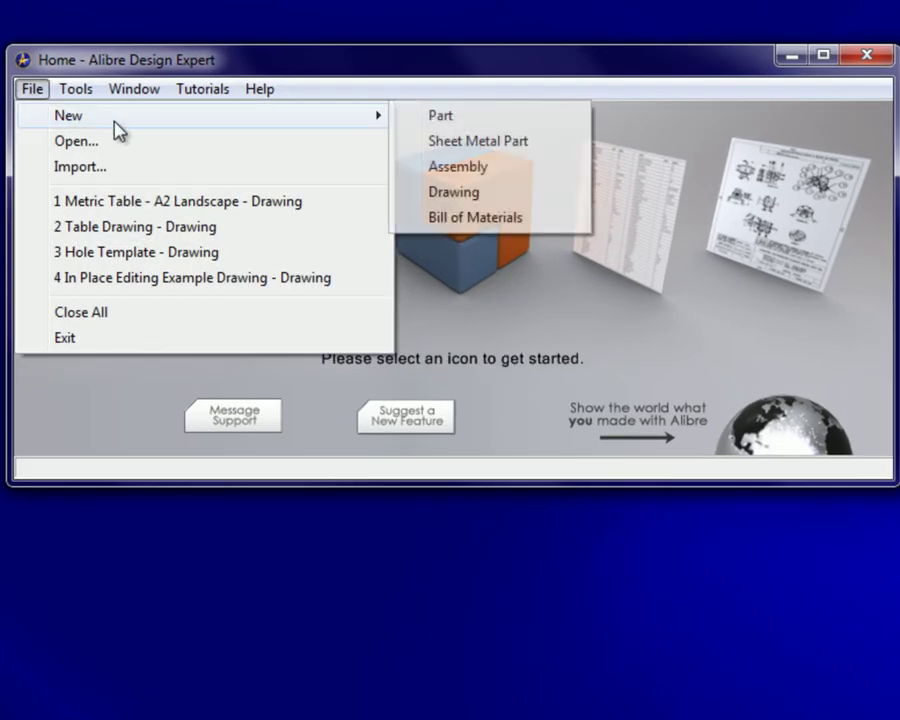
pyautogui.click(460, 193)
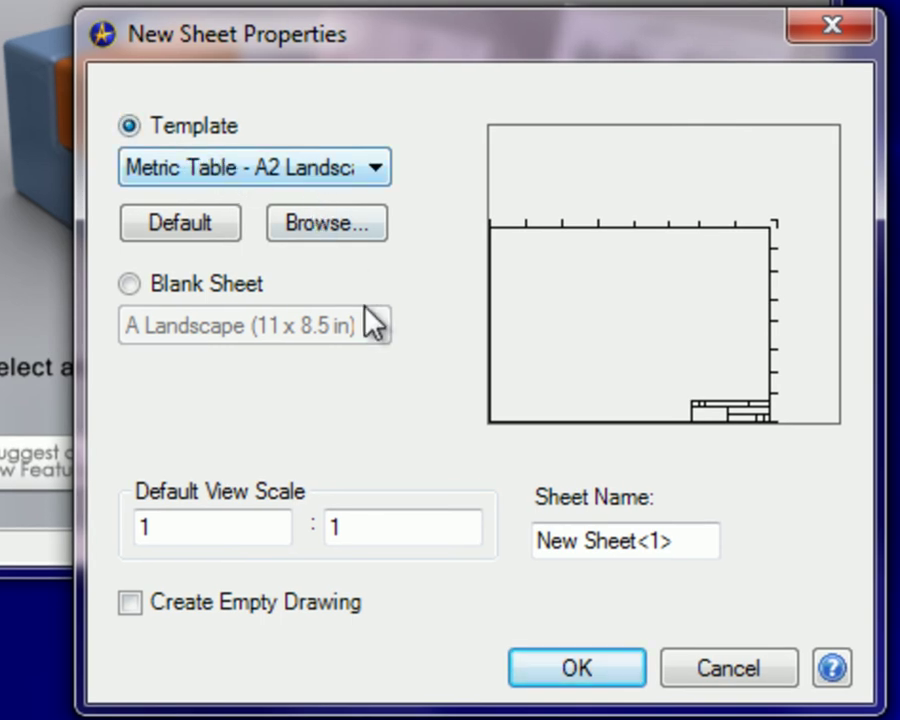
pyautogui.click(590, 668)
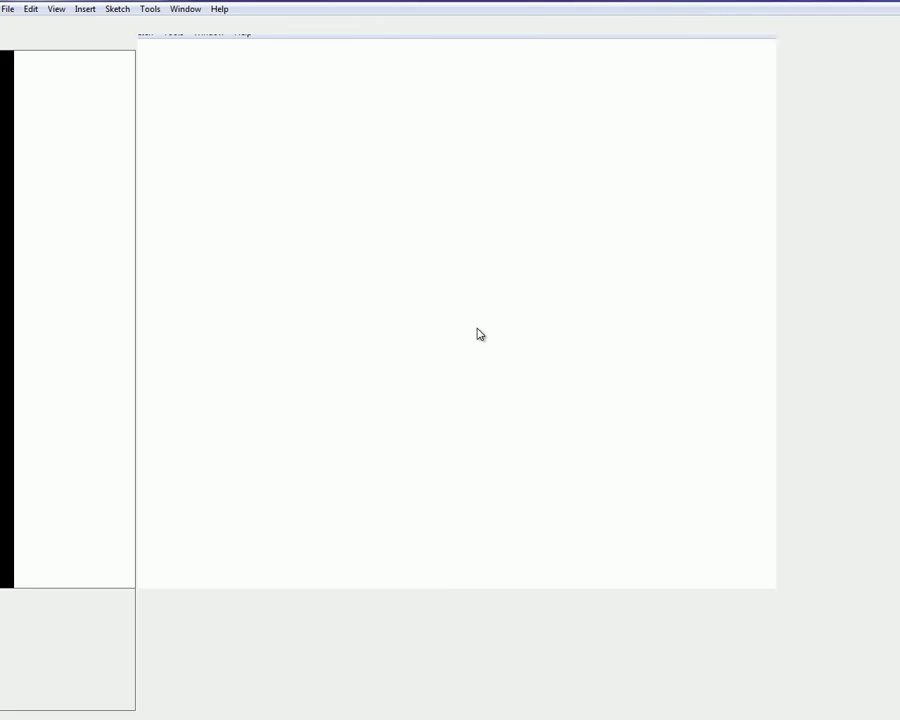
# Start entering the screw size M4 in cell A4 of the hole table.
pyautogui.scroll(3, 560, 645)
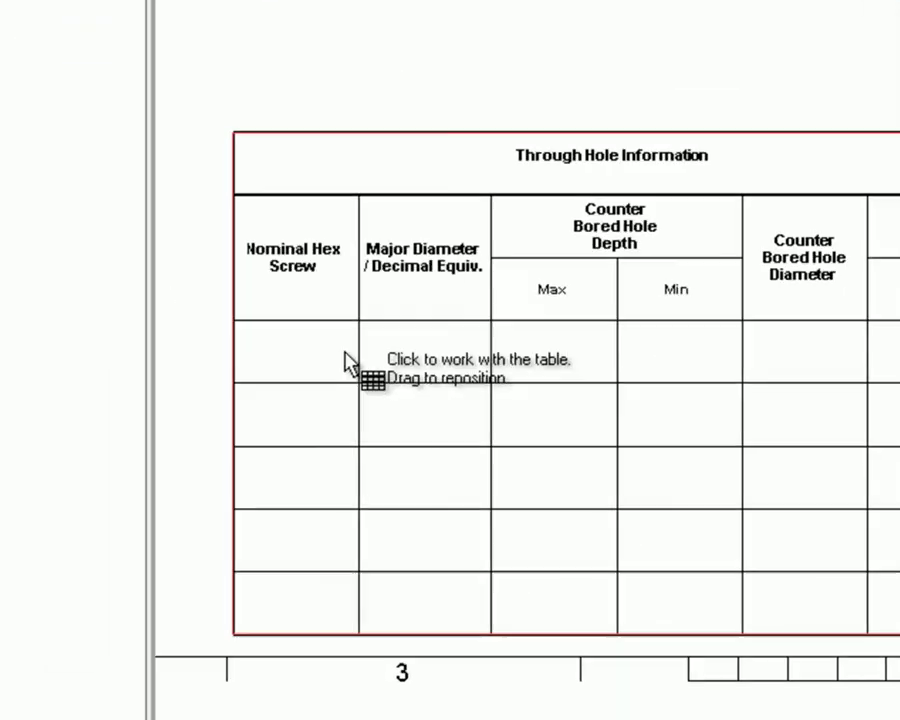
pyautogui.click(301, 347)
pyautogui.write('M')
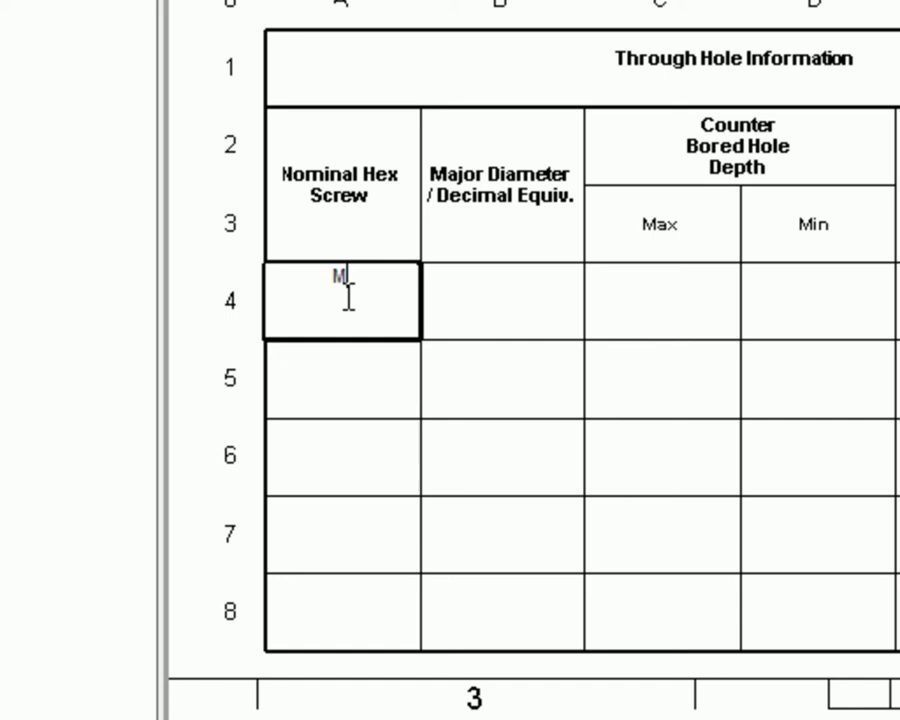